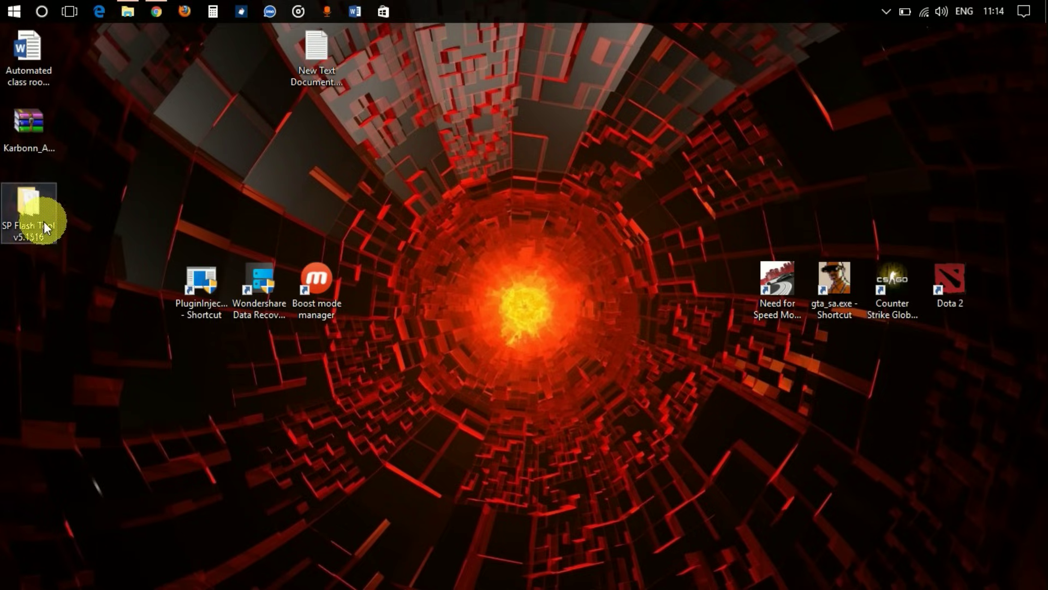
- Switch to Chrome and bring up the firmwarefile.com home page
left_click(155, 9)
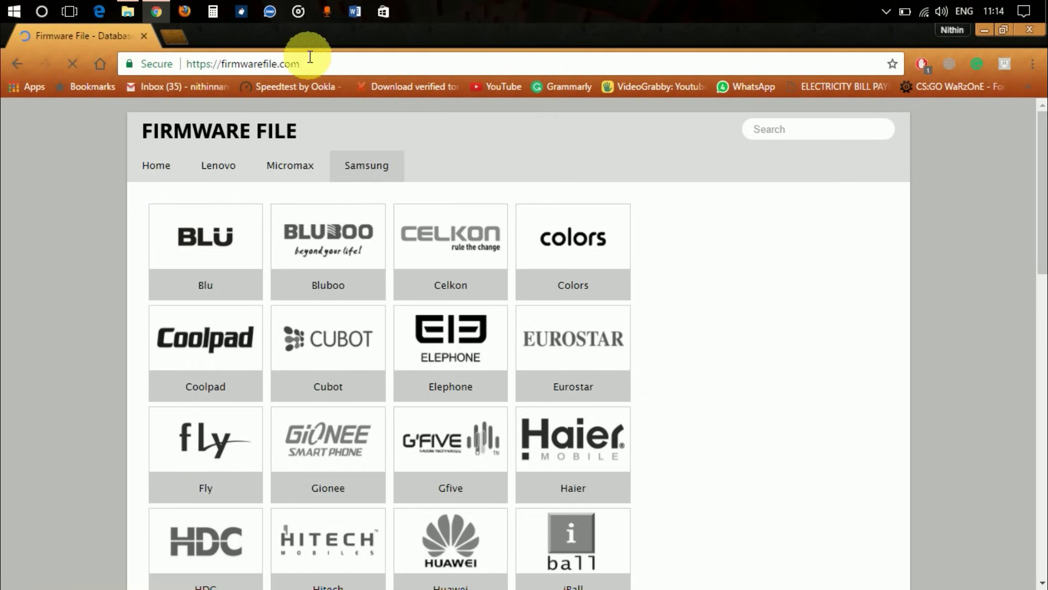
left_click_drag(304, 63, 182, 64)
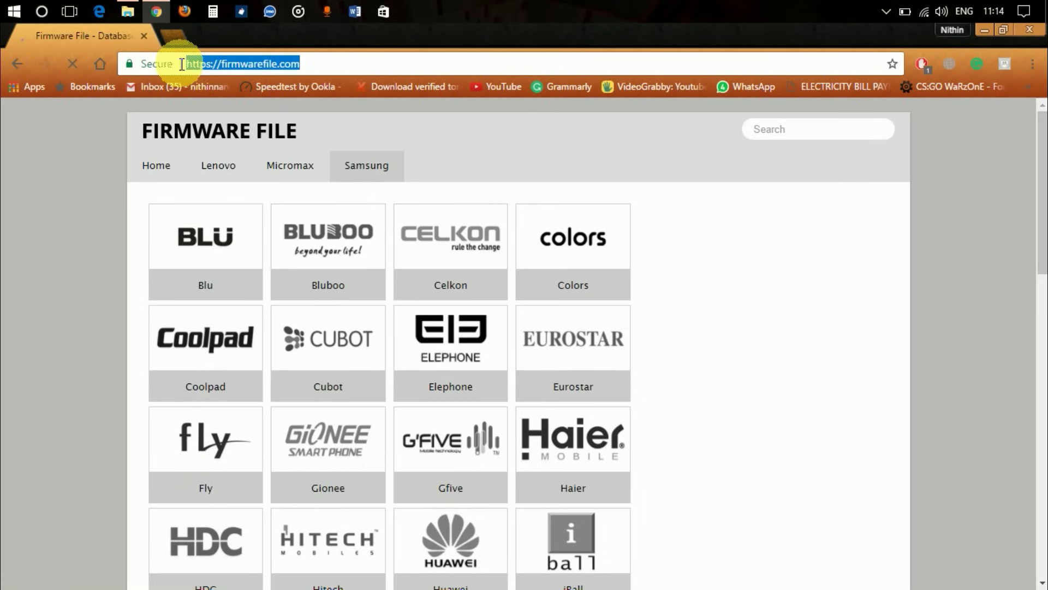
left_click(367, 62)
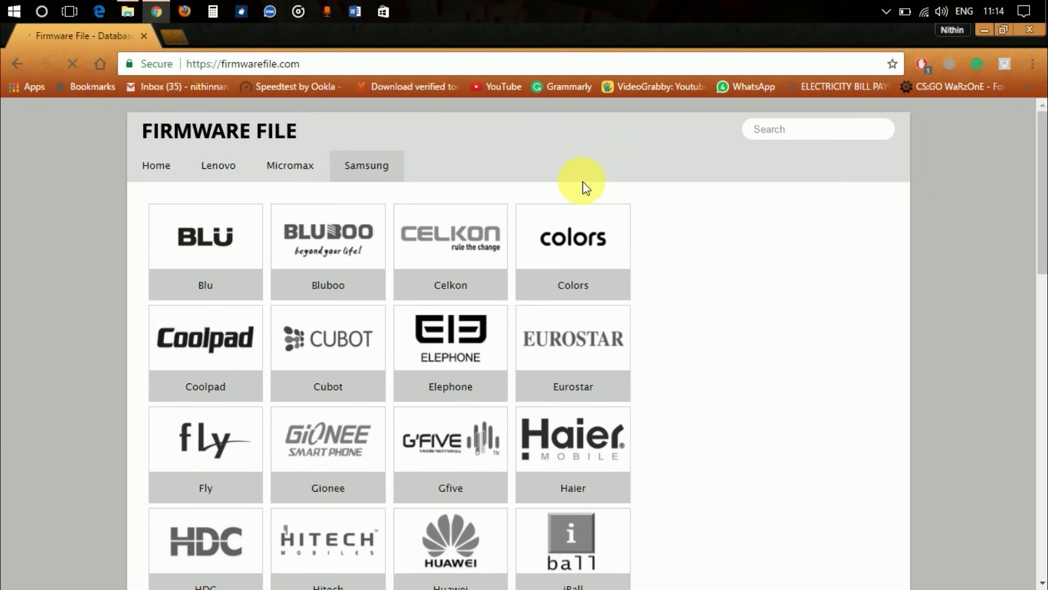
left_click(316, 61)
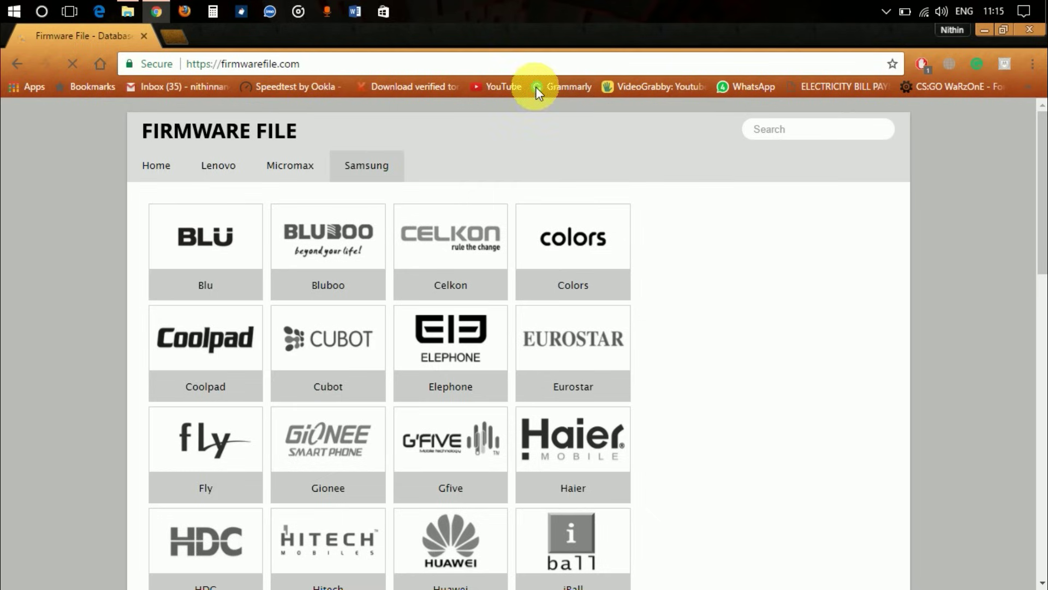
left_click(980, 30)
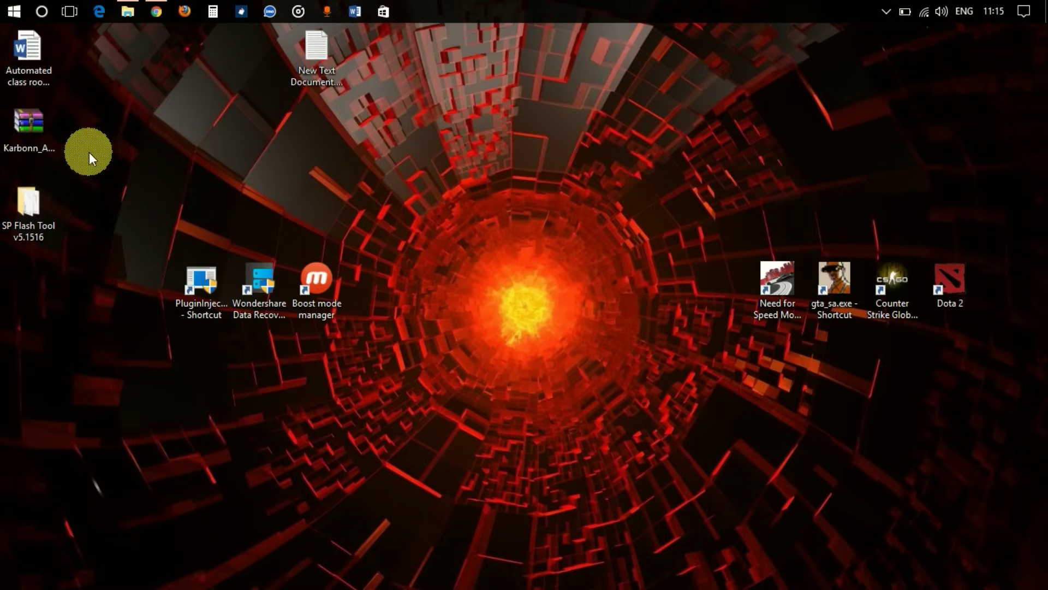
left_click(157, 11)
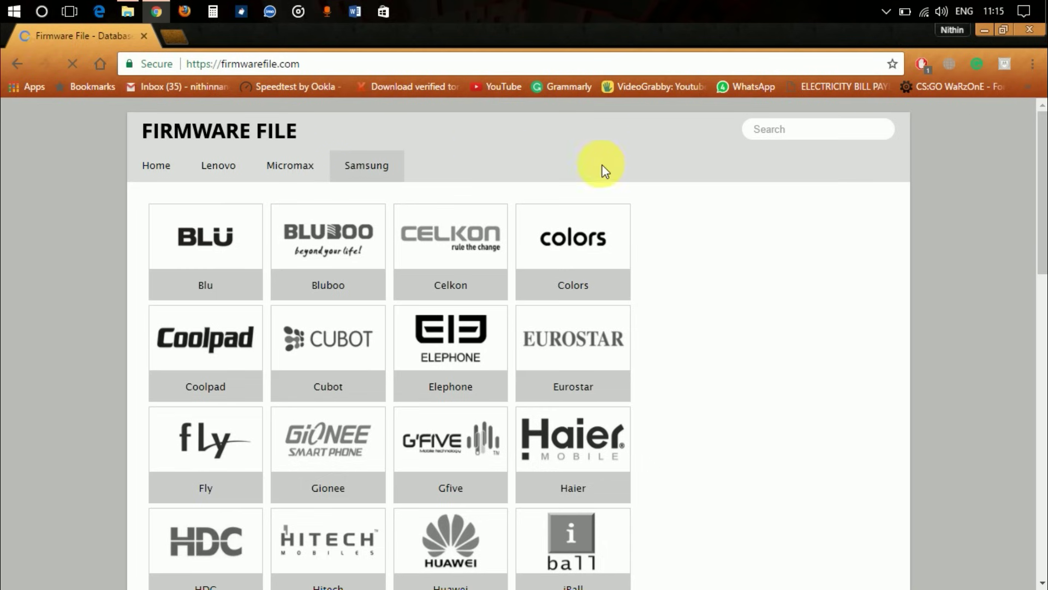
- Search the firmware site for the suggested model "Karbon A6 turbo"
left_click(811, 136)
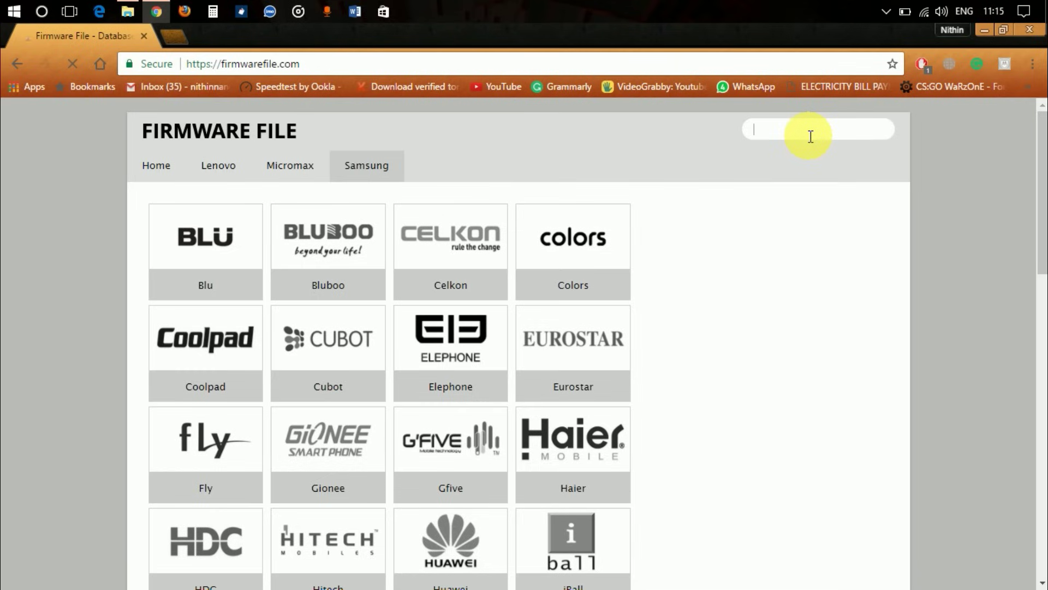
type("k")
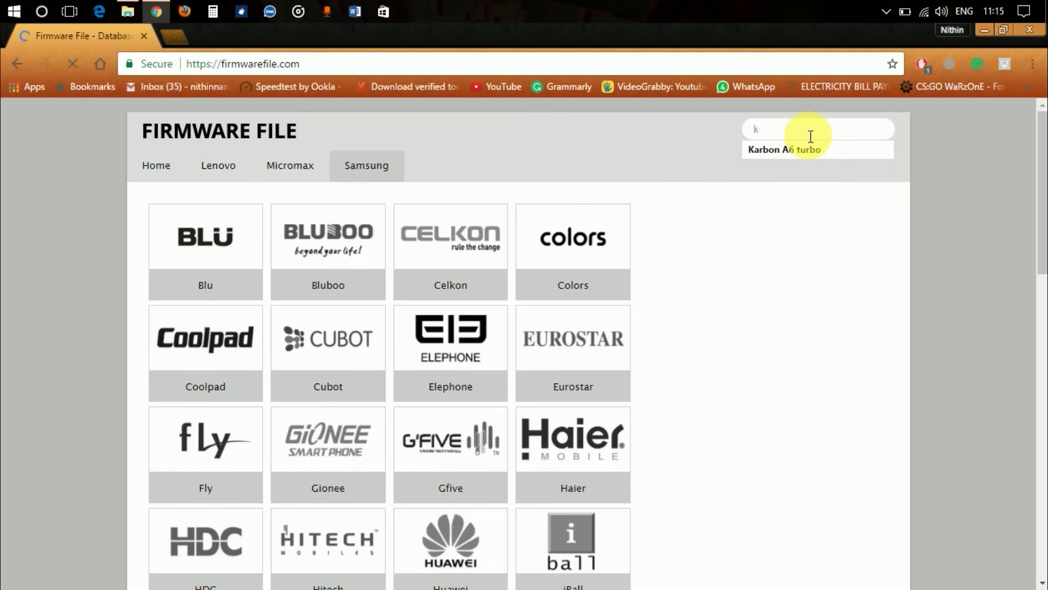
type("ar")
key("Down")
left_click(807, 151)
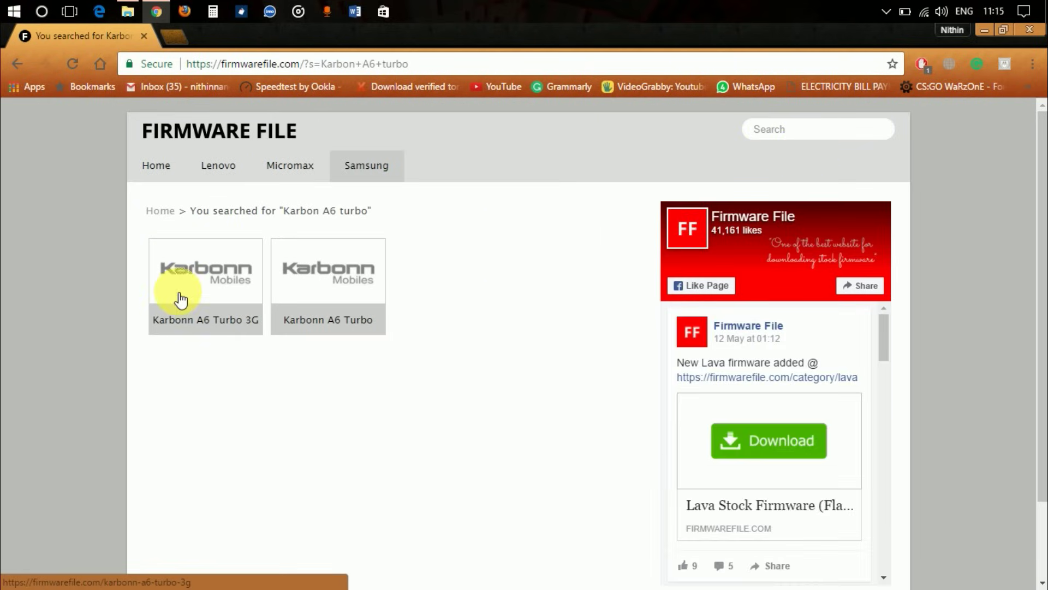
- Open the Karbonn A6 Turbo page, follow the Karbonn_A6_Turbo_V14.0.zip download link, and return to the desktop
left_click(304, 296)
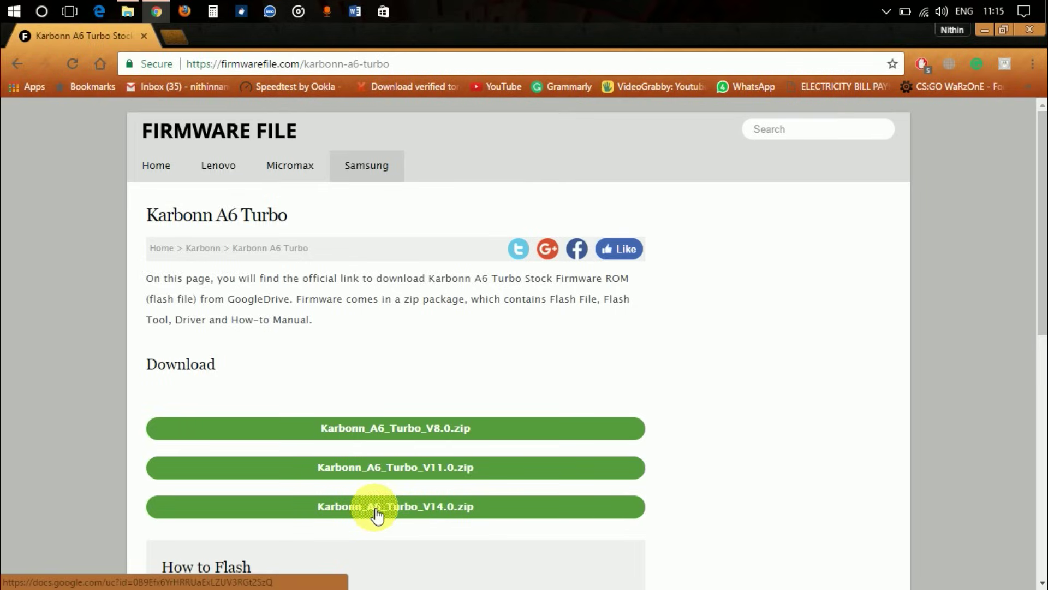
left_click(377, 508)
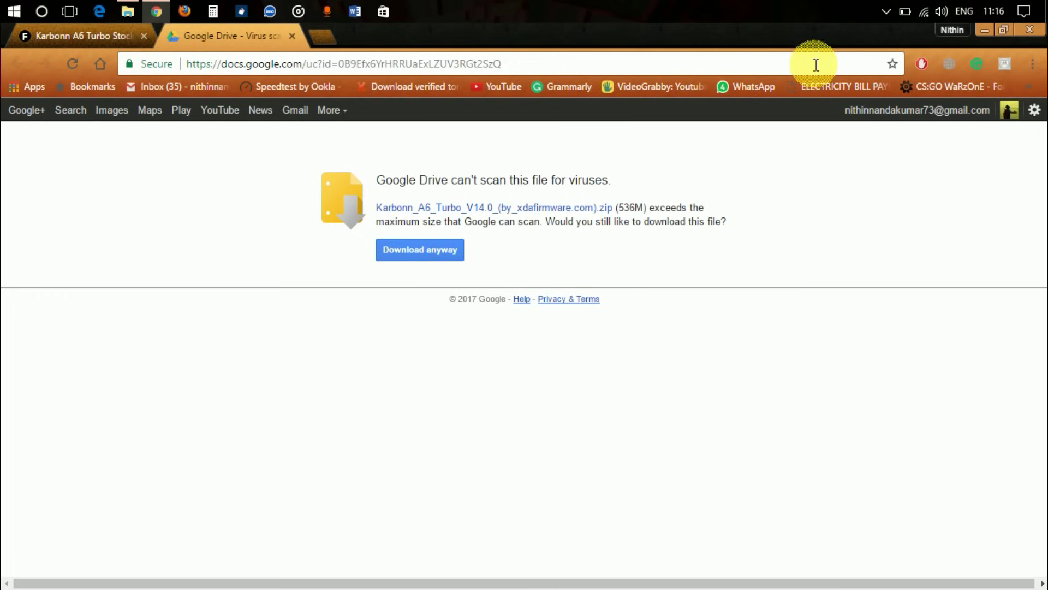
left_click(986, 28)
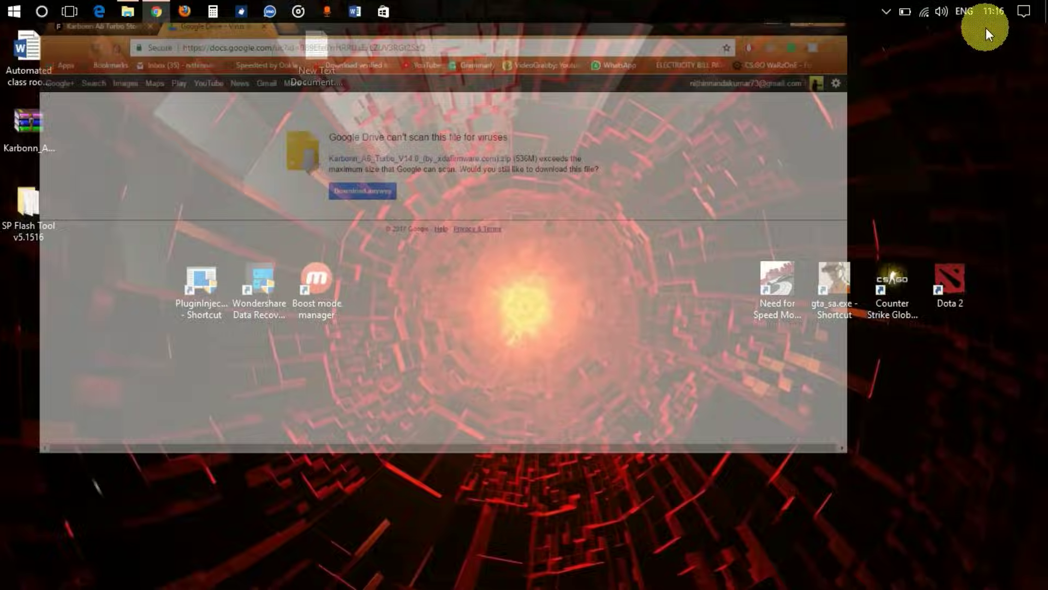
- Move the Karbonn_A6_Turbo_V14.0 archive below the SP Flash Tool folder on the desktop and revisit the phone's firmware download page
left_click_drag(60, 126, 39, 330)
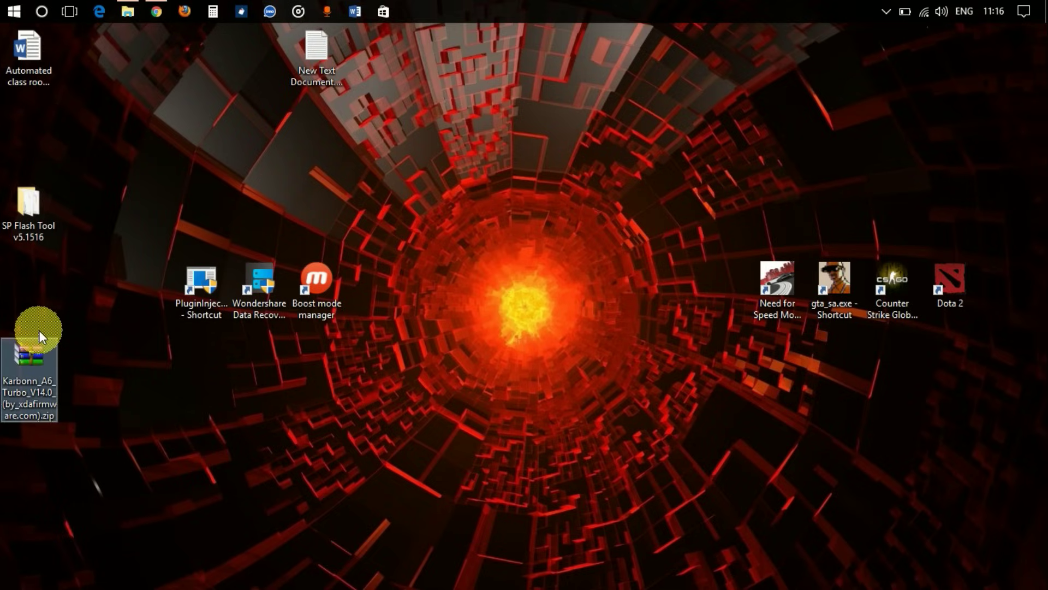
left_click(159, 11)
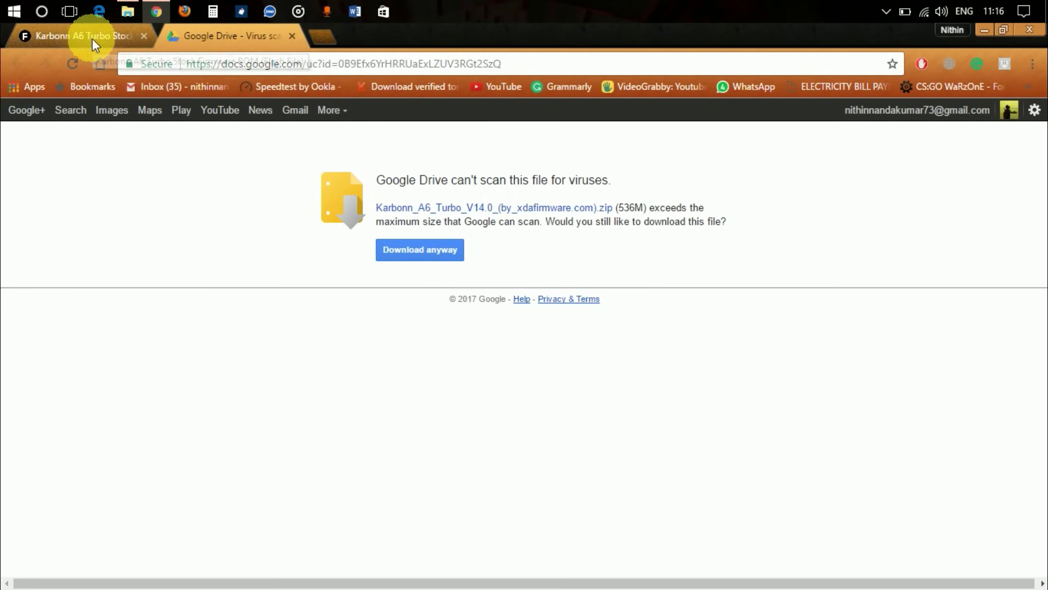
left_click(92, 39)
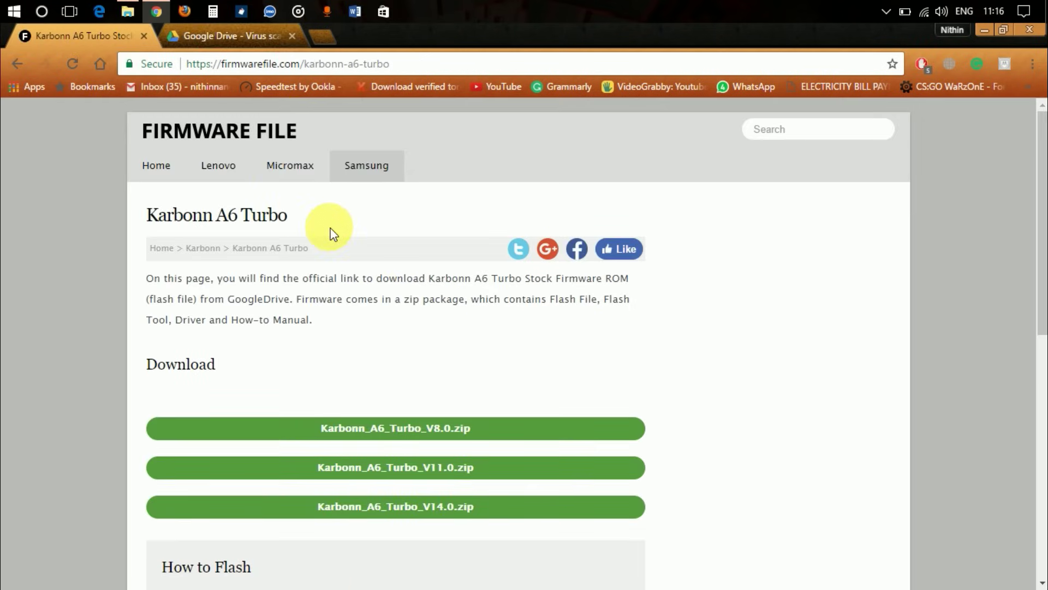
left_click(985, 30)
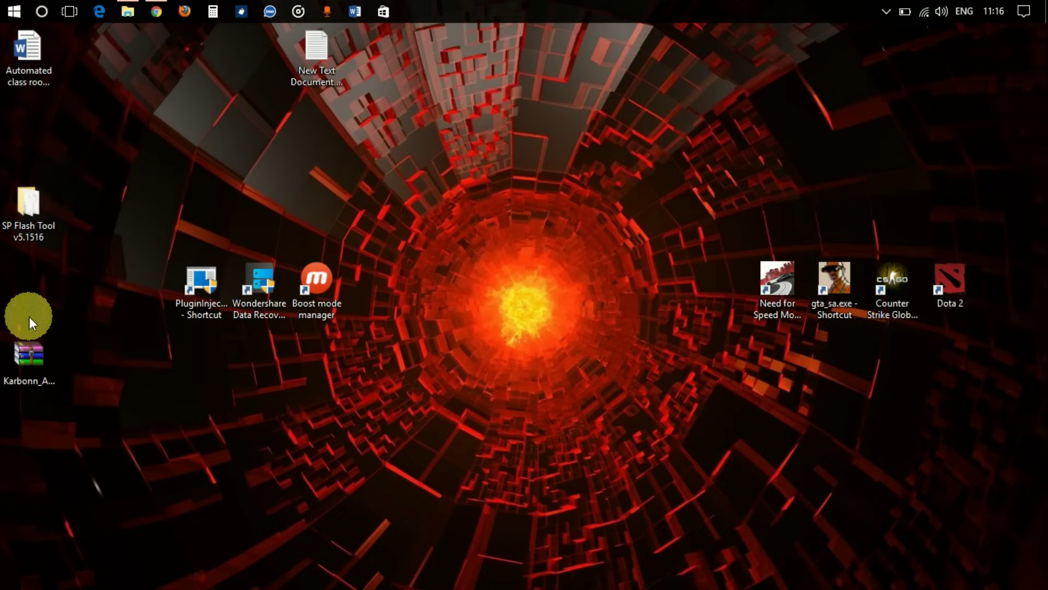
- Extract the Karbonn_A6_Turbo_V14.0_(by_xdafirmware.com).zip archive on the desktop into a folder of the same name
left_click(34, 352)
right_click(35, 352)
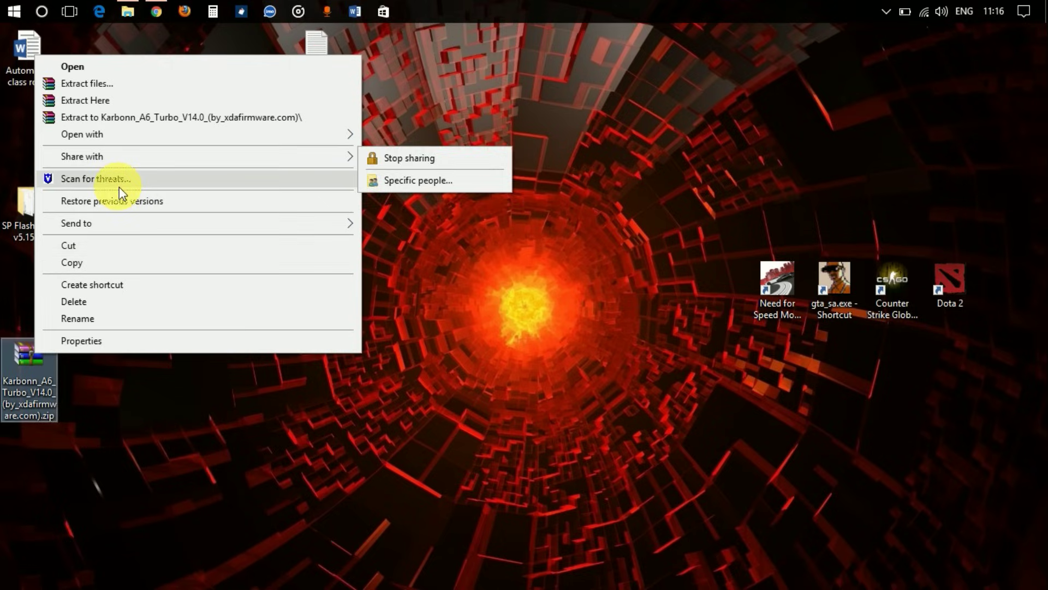
mouse_move(111, 149)
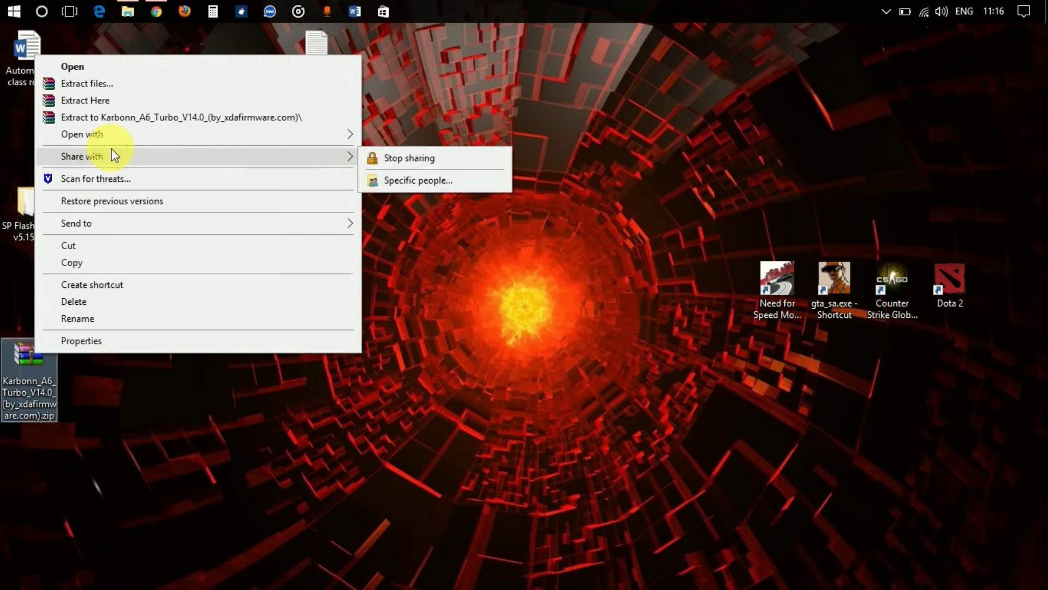
left_click(108, 117)
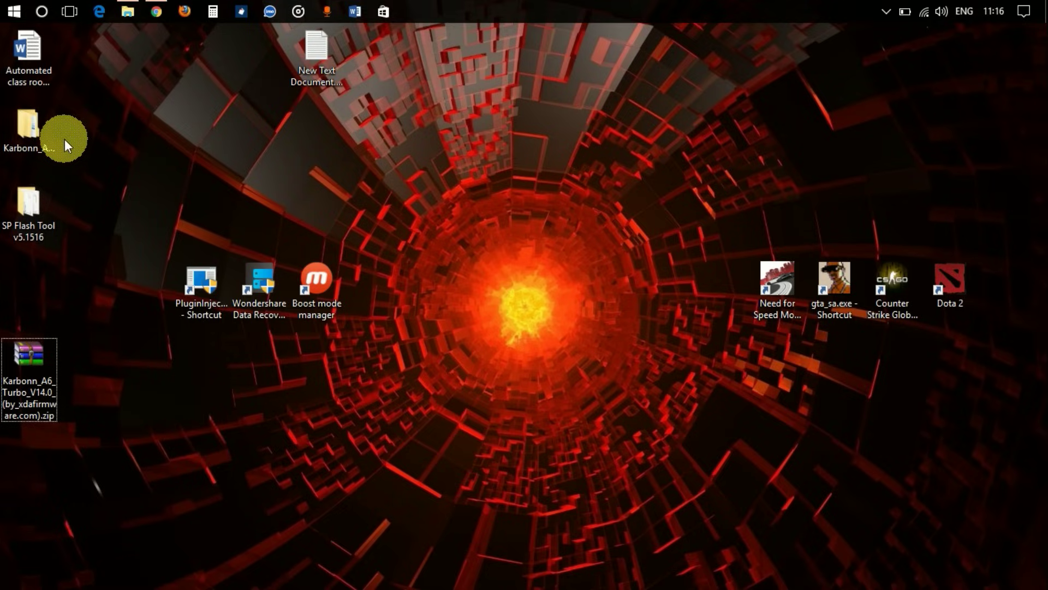
- Move the extracted Karbonn folder next to the archive and examine the contents of its Karbonn_A6_Turbo_V14.0 subfolder
left_click_drag(45, 129, 89, 264)
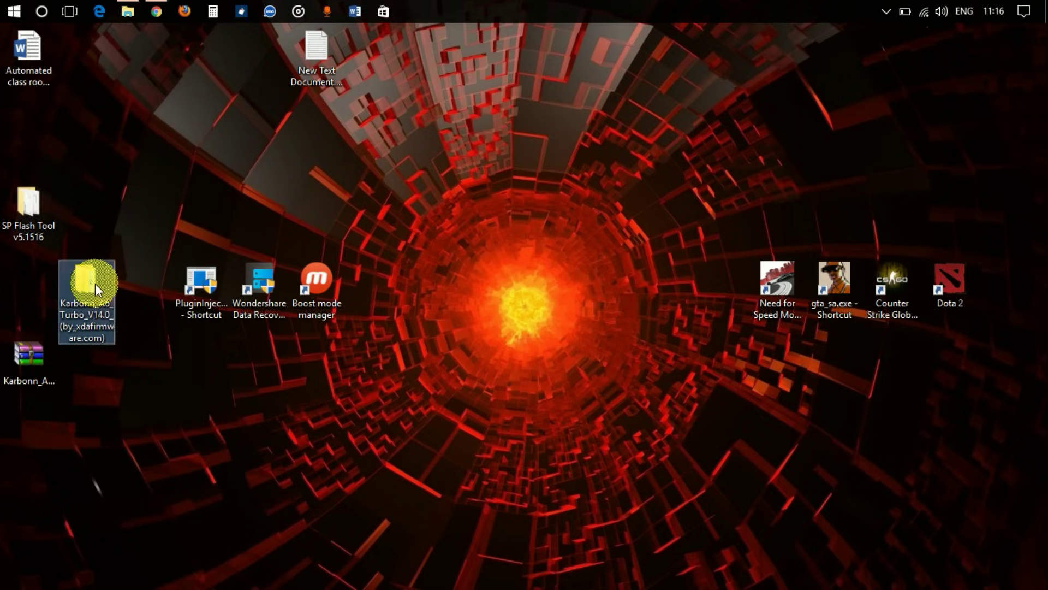
double_click(95, 284)
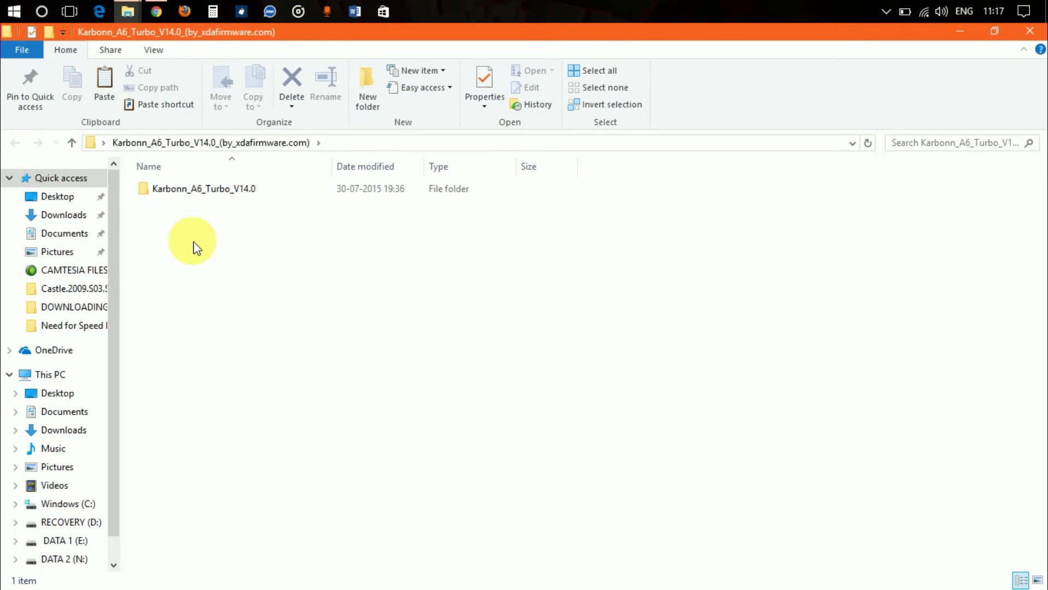
double_click(241, 188)
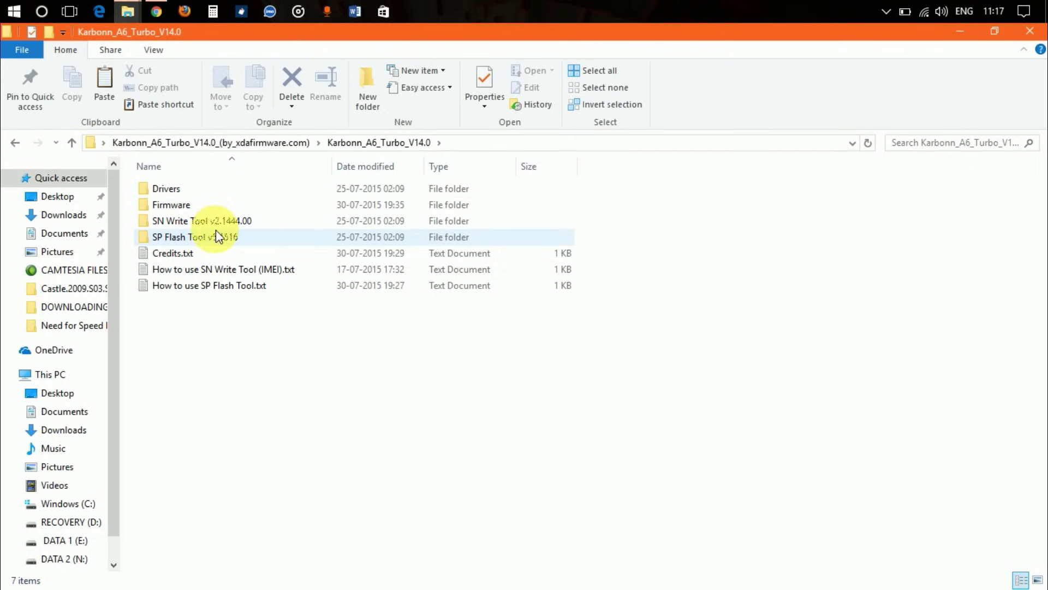
mouse_move(210, 239)
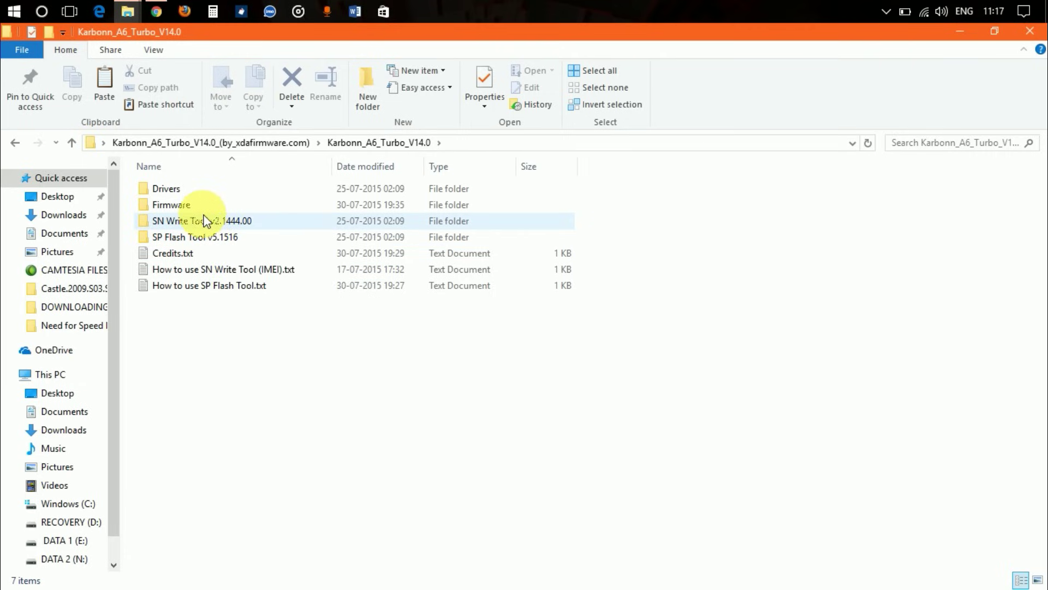
mouse_move(206, 220)
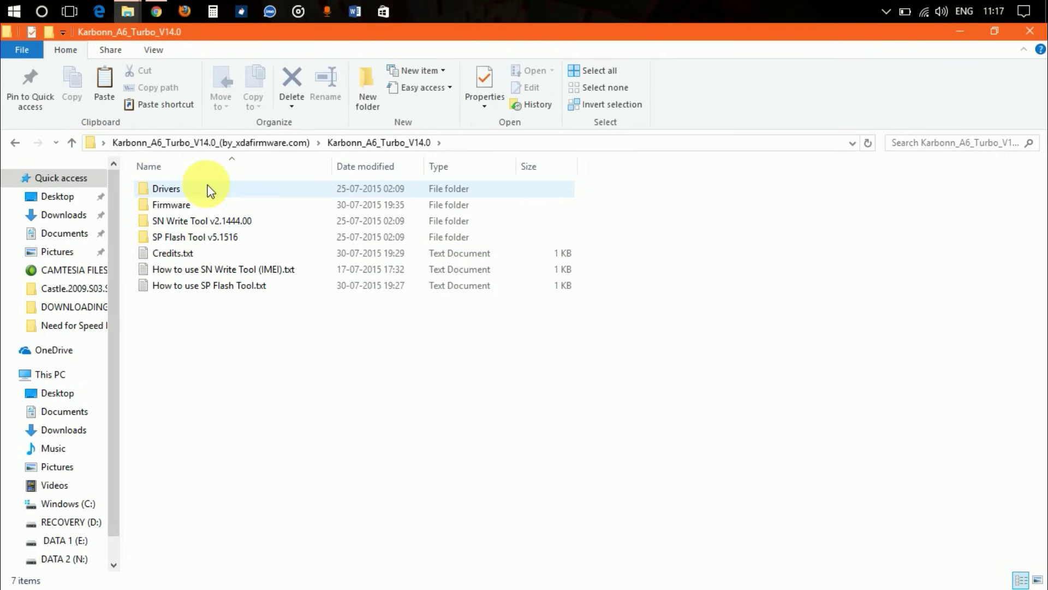
left_click(956, 39)
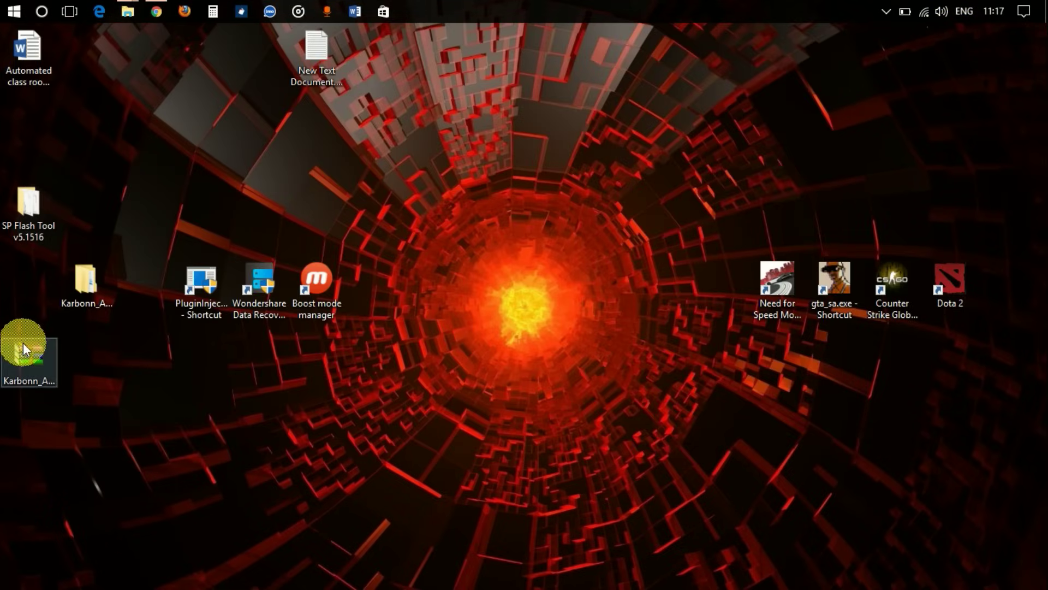
- Launch flash_tool.exe from the SP Flash Tool v5.1516 desktop folder and allow it to run
double_click(49, 211)
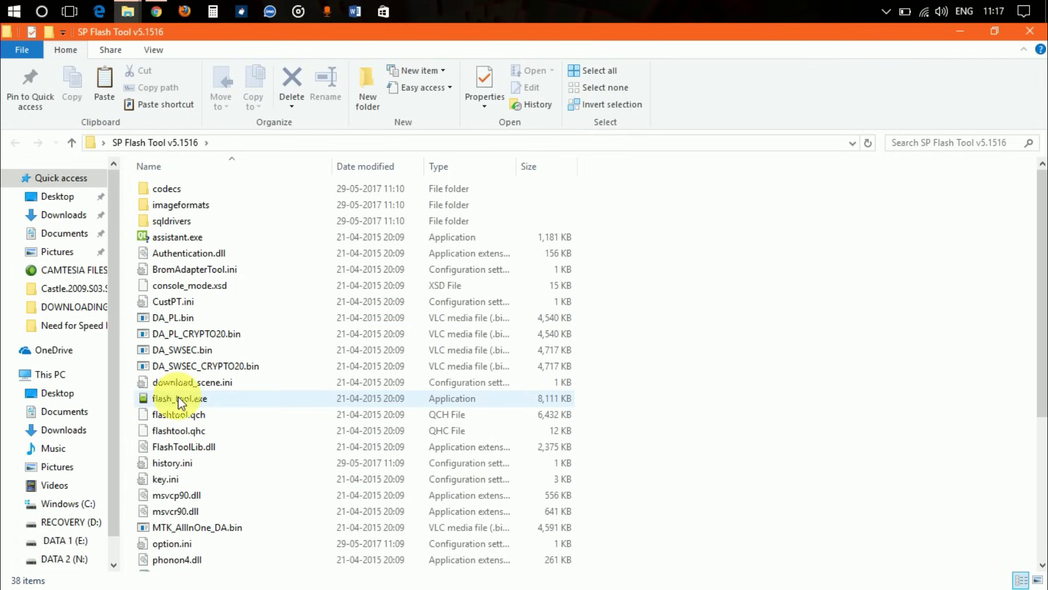
left_click(201, 397)
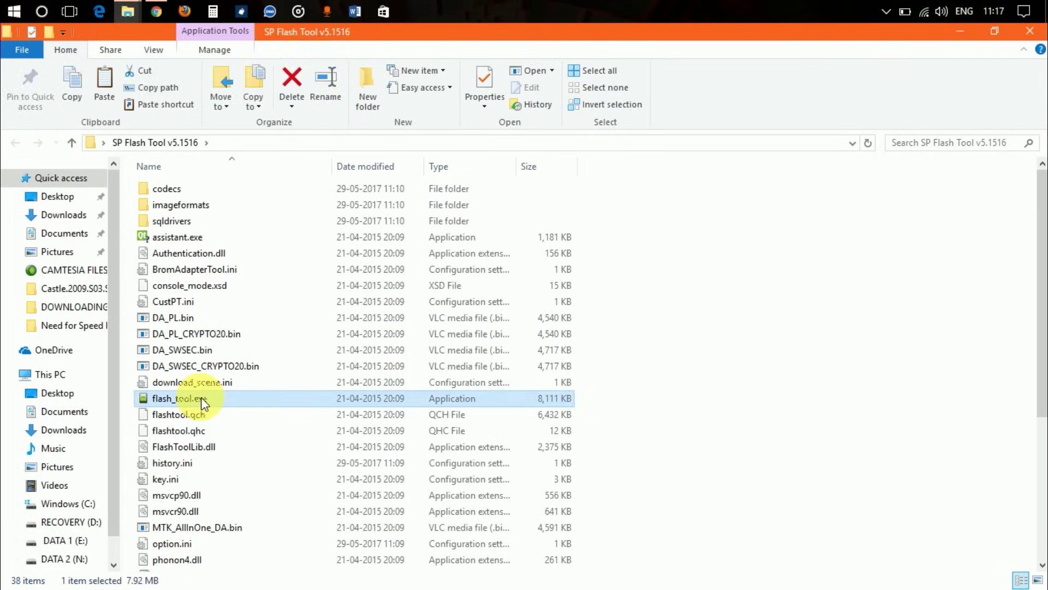
double_click(201, 398)
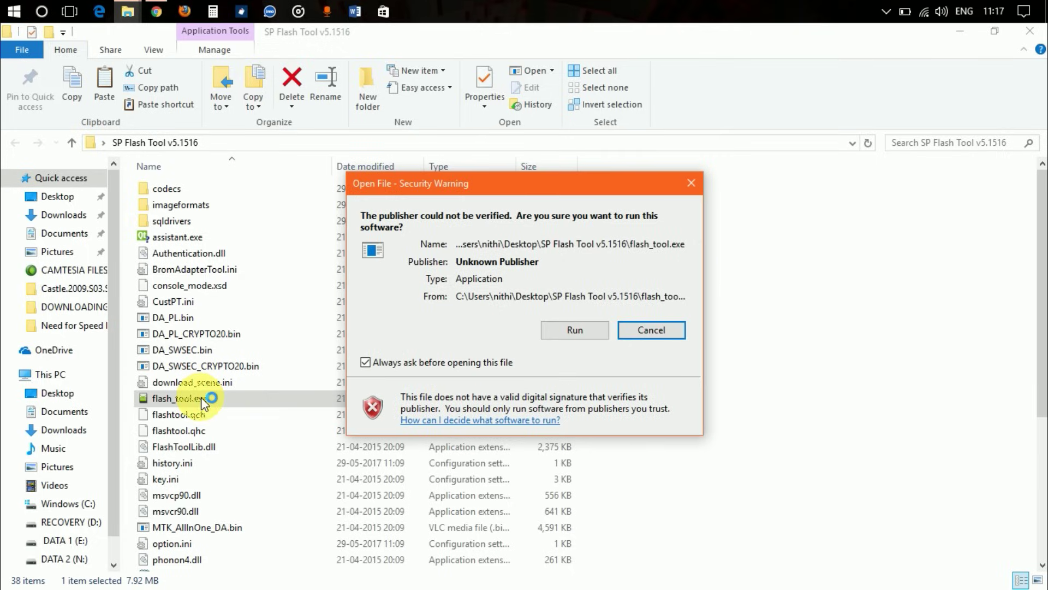
left_click(574, 329)
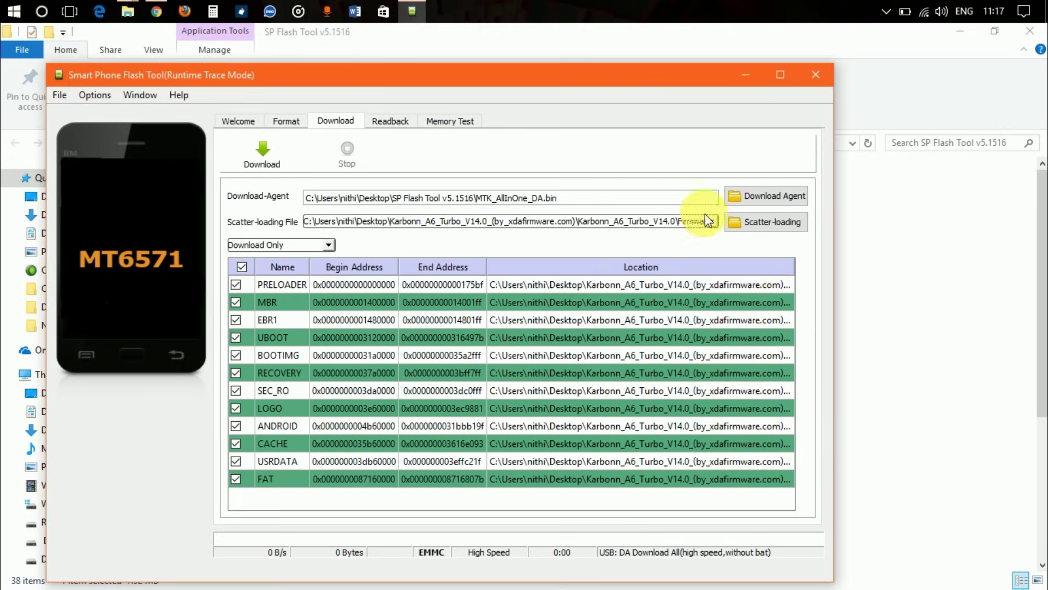
left_click(745, 194)
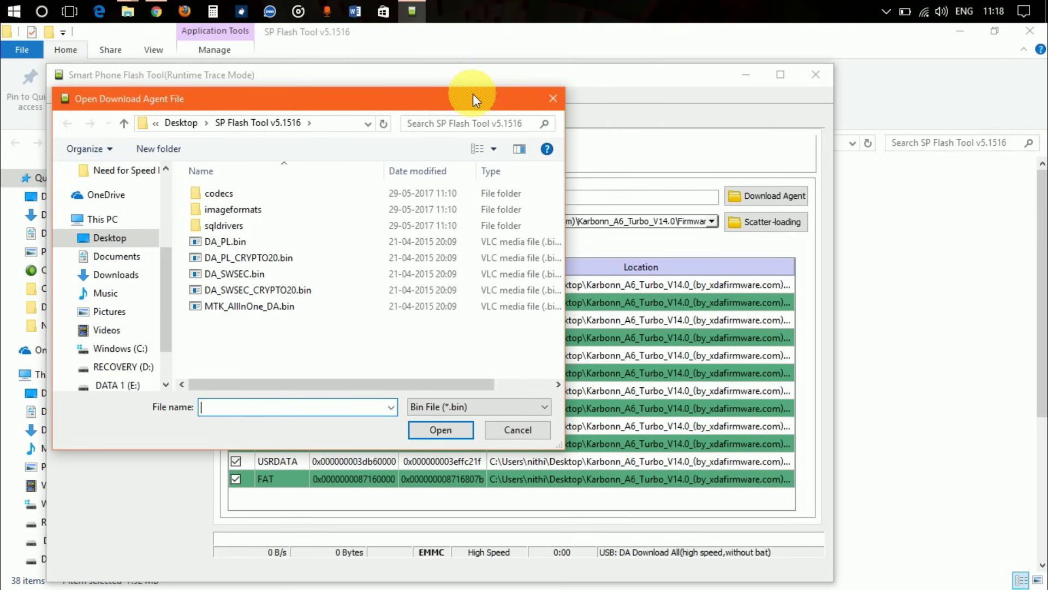
left_click_drag(472, 94, 516, 278)
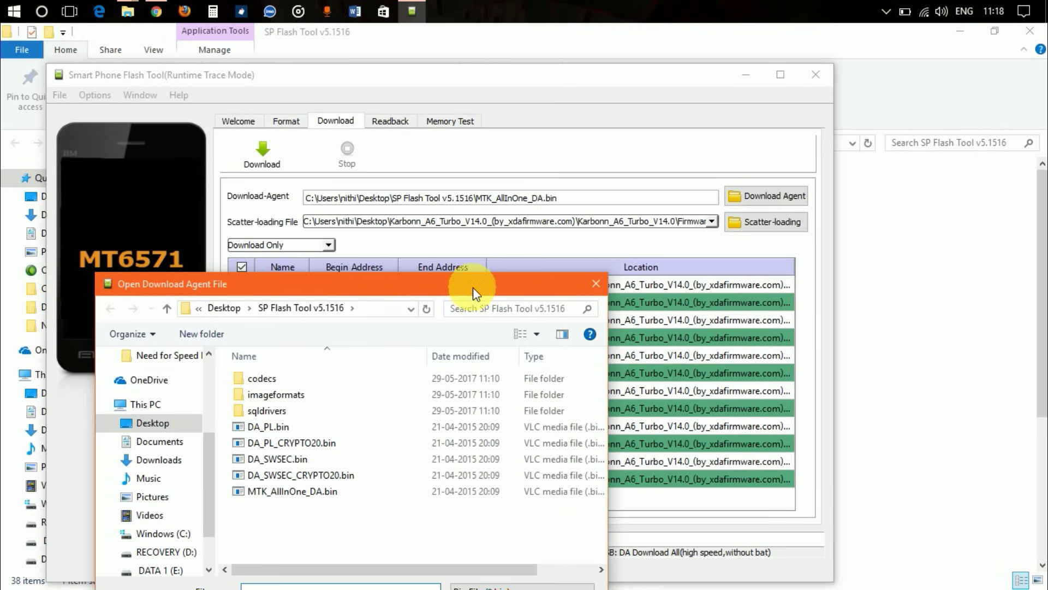
left_click_drag(473, 286, 487, 187)
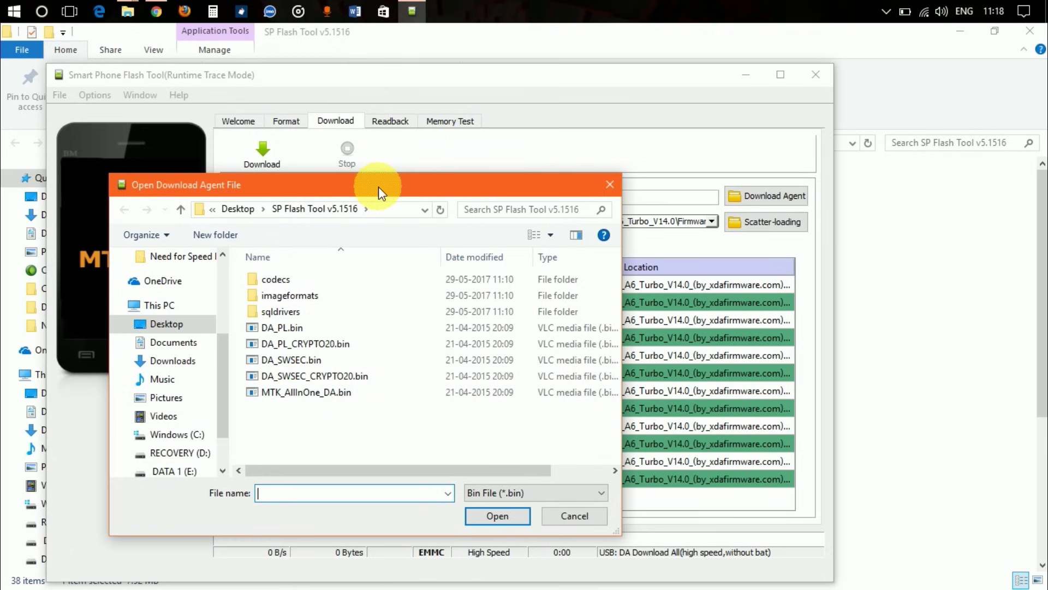
left_click_drag(378, 186, 416, 280)
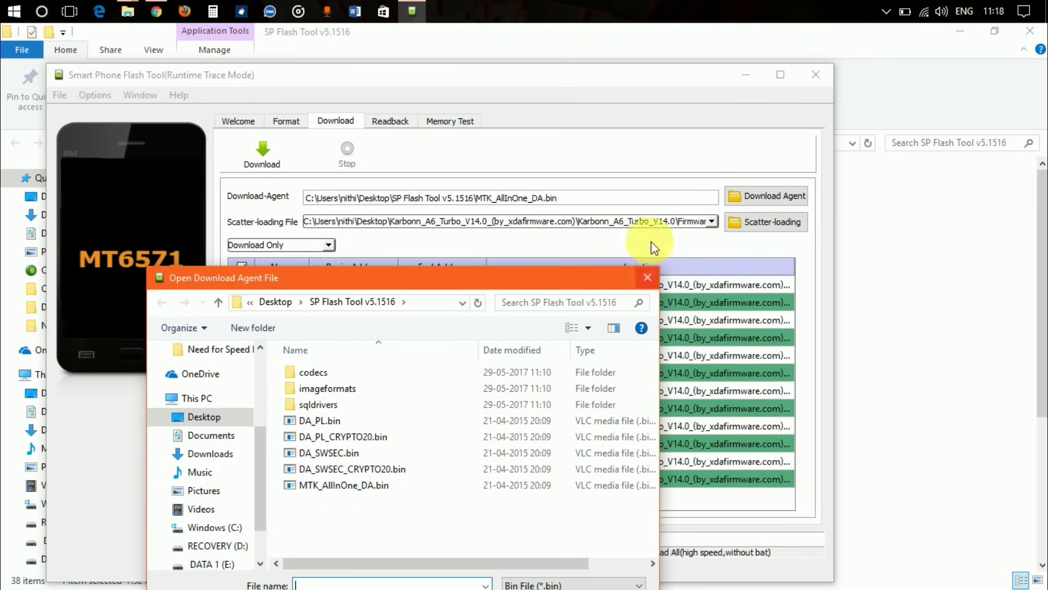
left_click(647, 274)
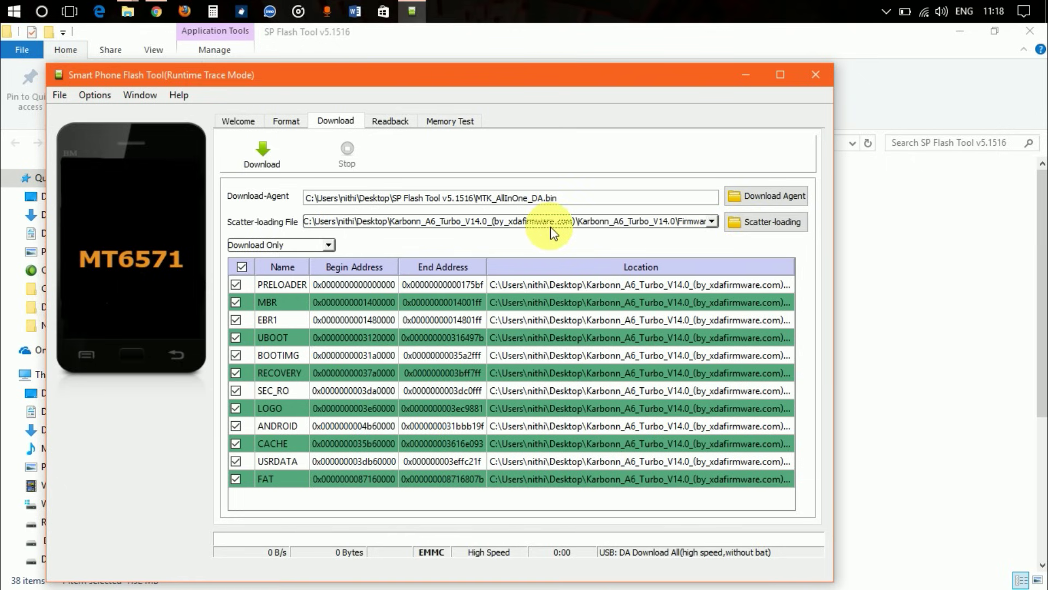
- Load MT6571_Android_scatter.txt as the scatter-loading file from the Firmware subfolder of the extracted Karbonn_A6_Turbo_V14.0 folder on the desktop
left_click(761, 222)
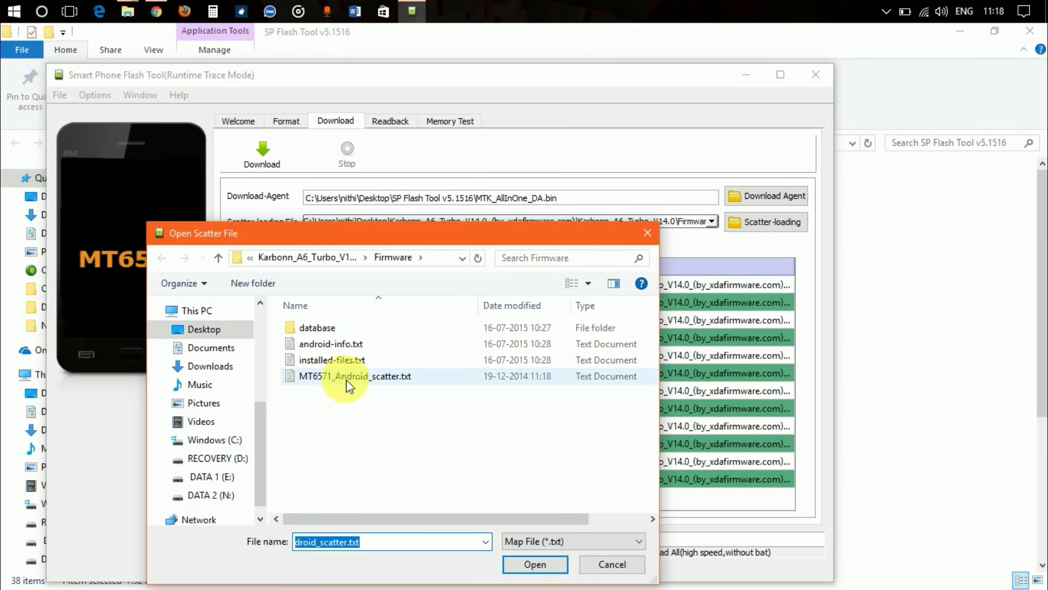
left_click(217, 255)
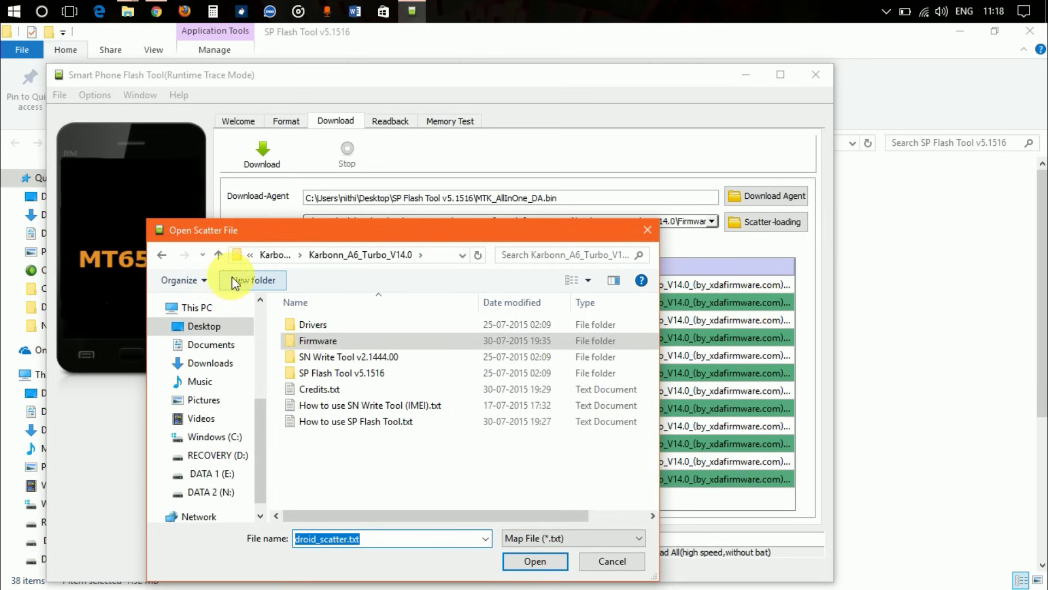
left_click(216, 254)
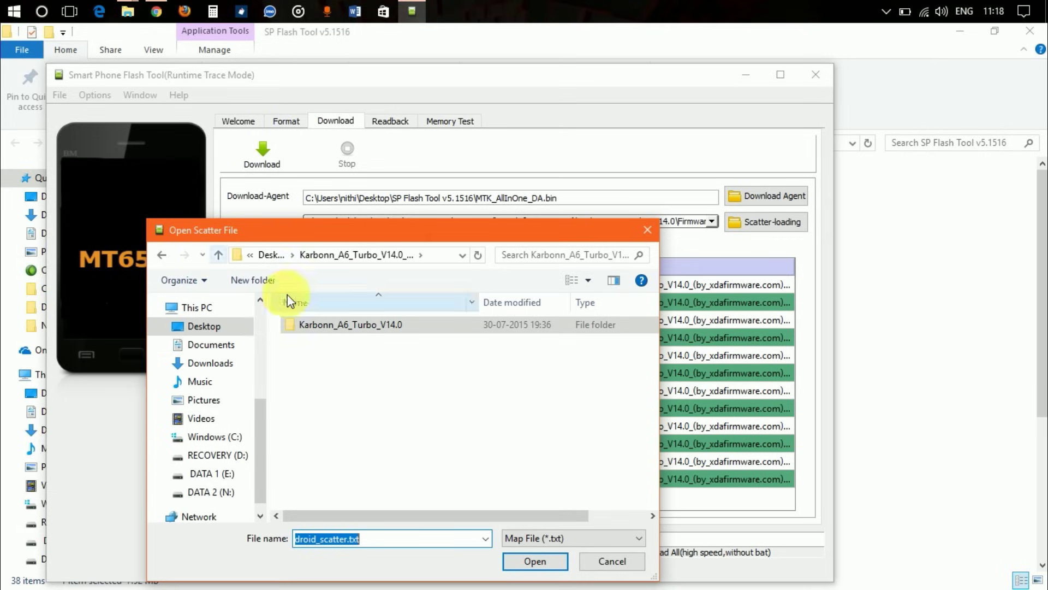
left_click(215, 327)
left_click(354, 324)
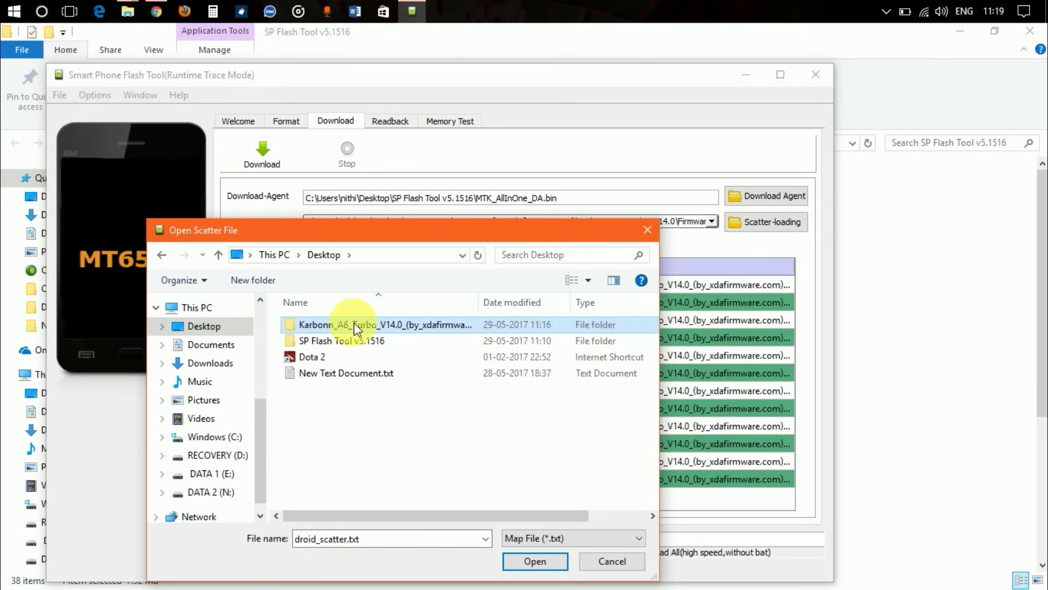
double_click(353, 324)
double_click(354, 322)
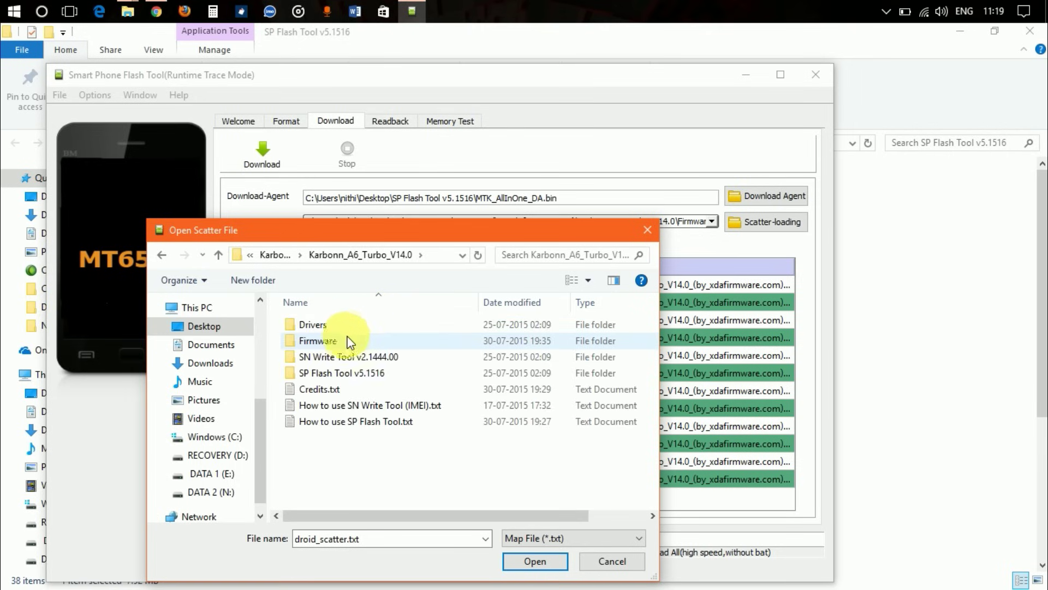
double_click(348, 339)
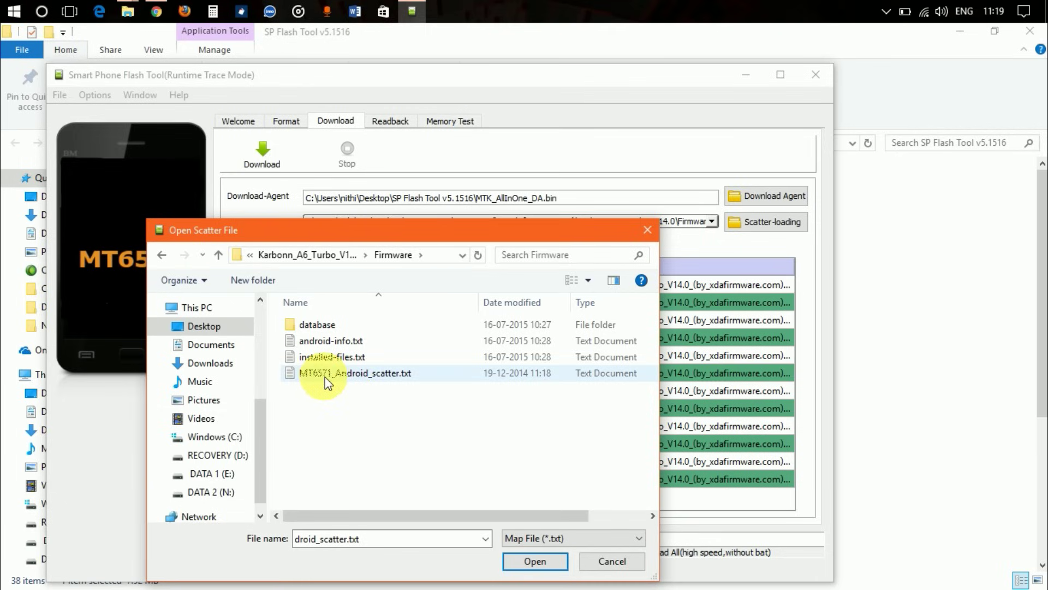
left_click(392, 376)
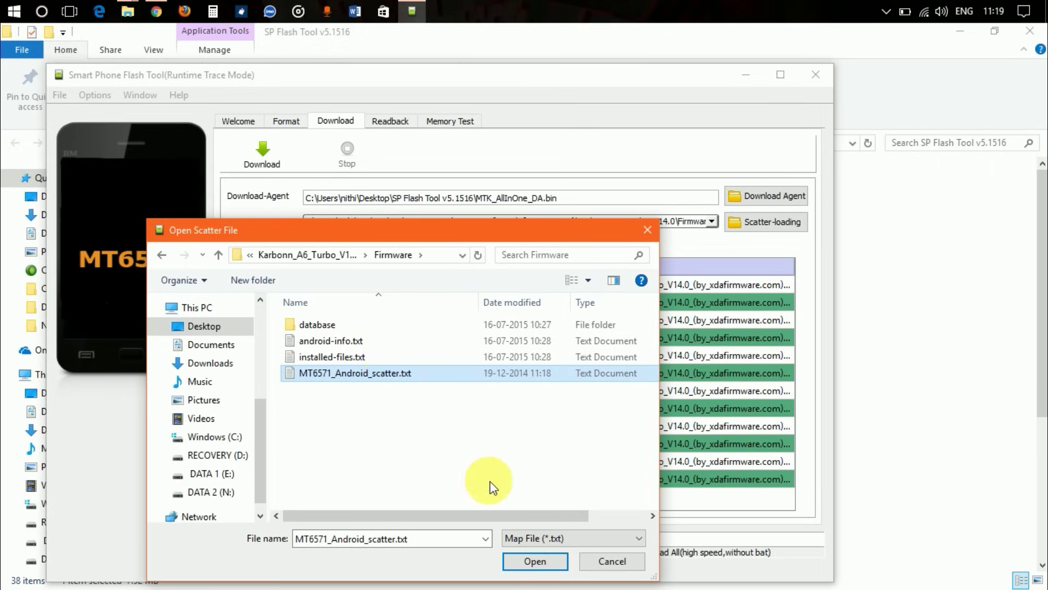
left_click(523, 562)
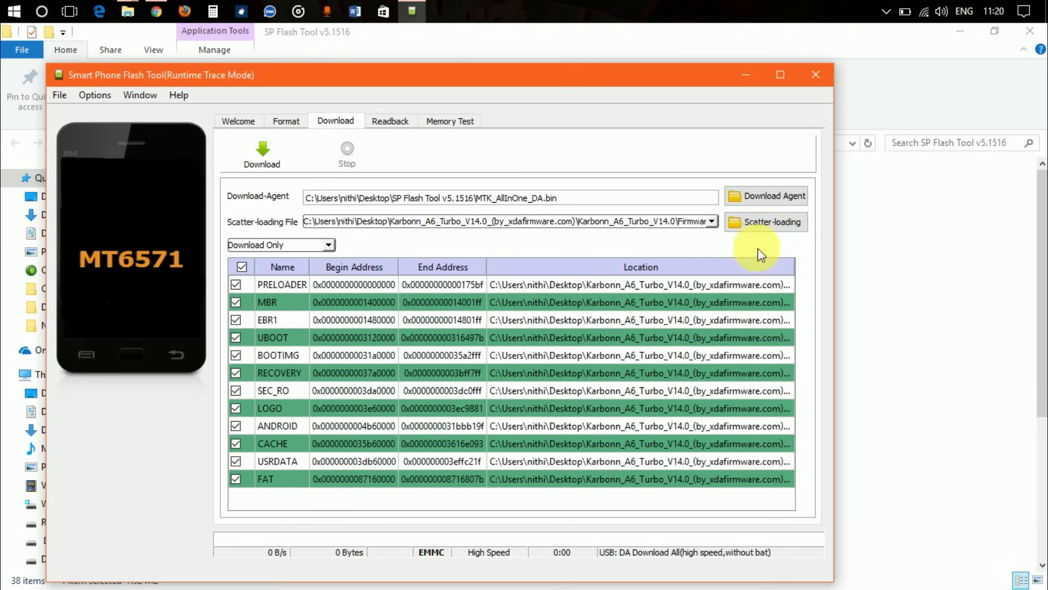
- Start flashing all listed partitions to the phone in Download Only mode and maximize the flash tool window
left_click(251, 161)
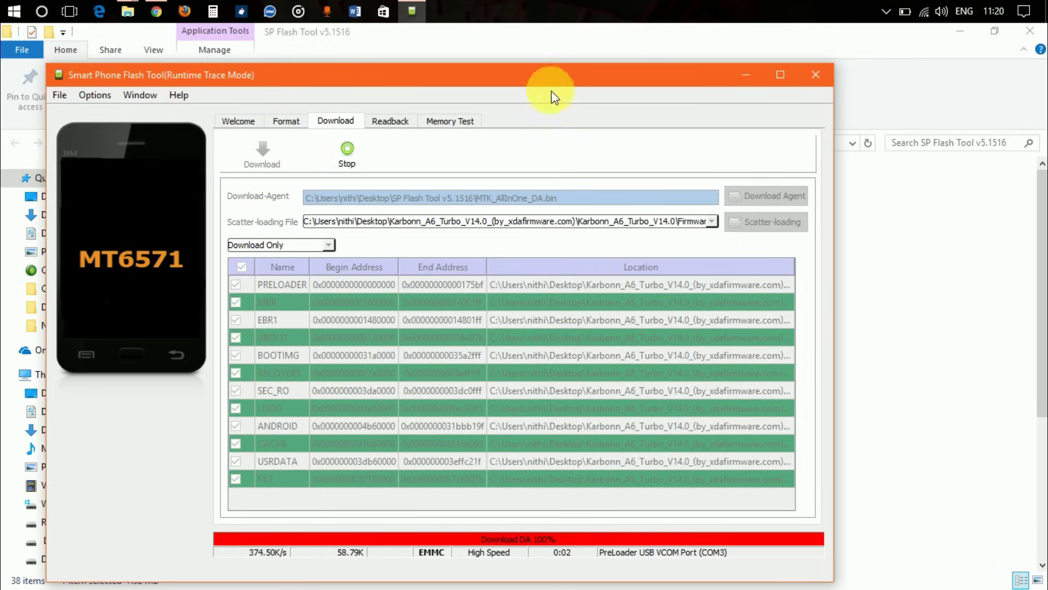
double_click(558, 76)
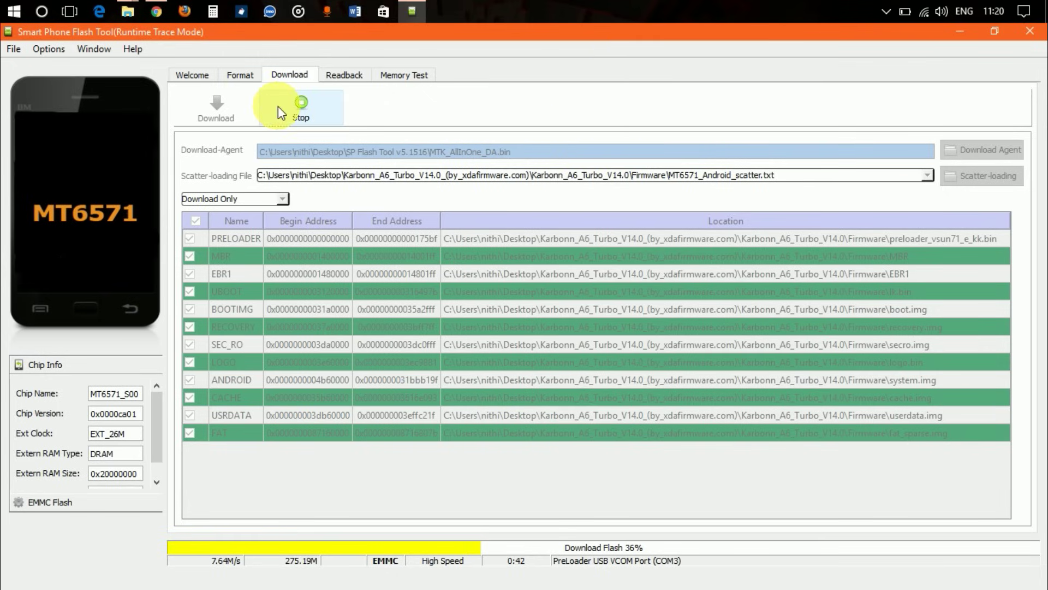
- Switch to Chrome and review the search box, Karbonn A6 Turbo firmware downloads and flashing instructions on firmwarefile.com
left_click(158, 10)
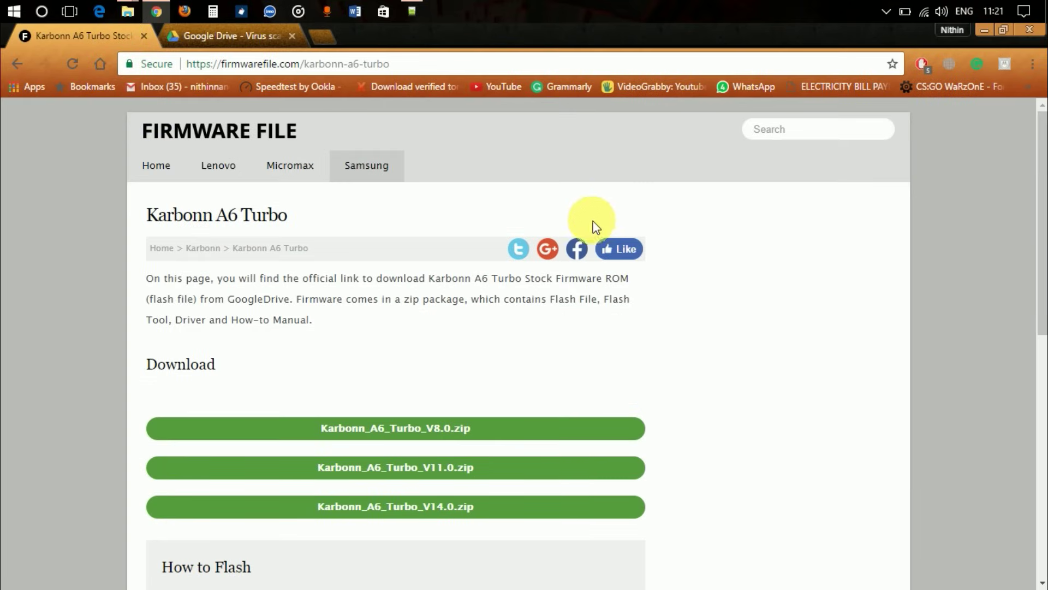
left_click(799, 128)
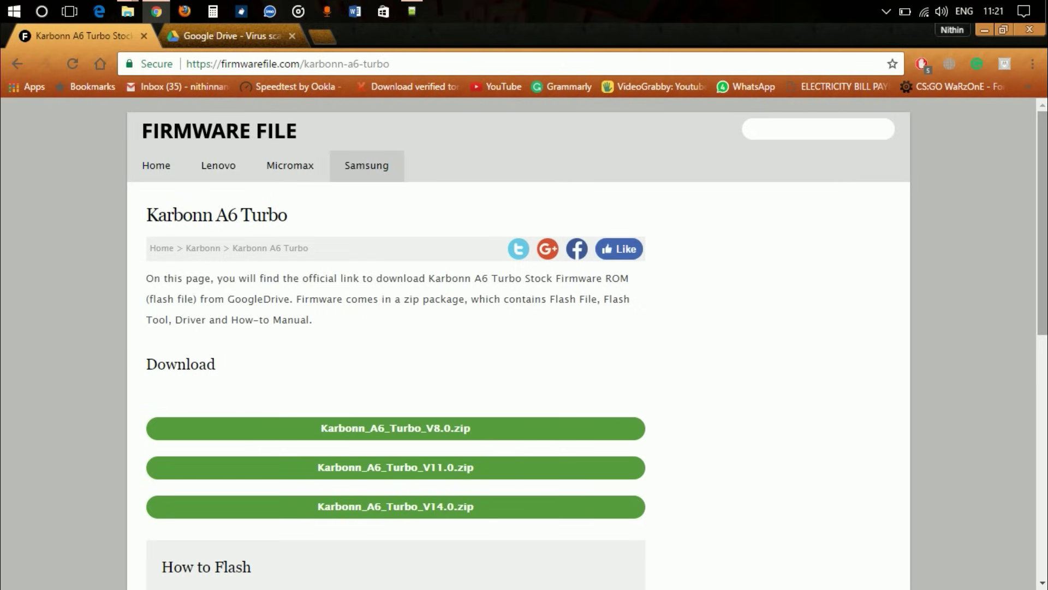
scroll(1009, 219, "down", 2)
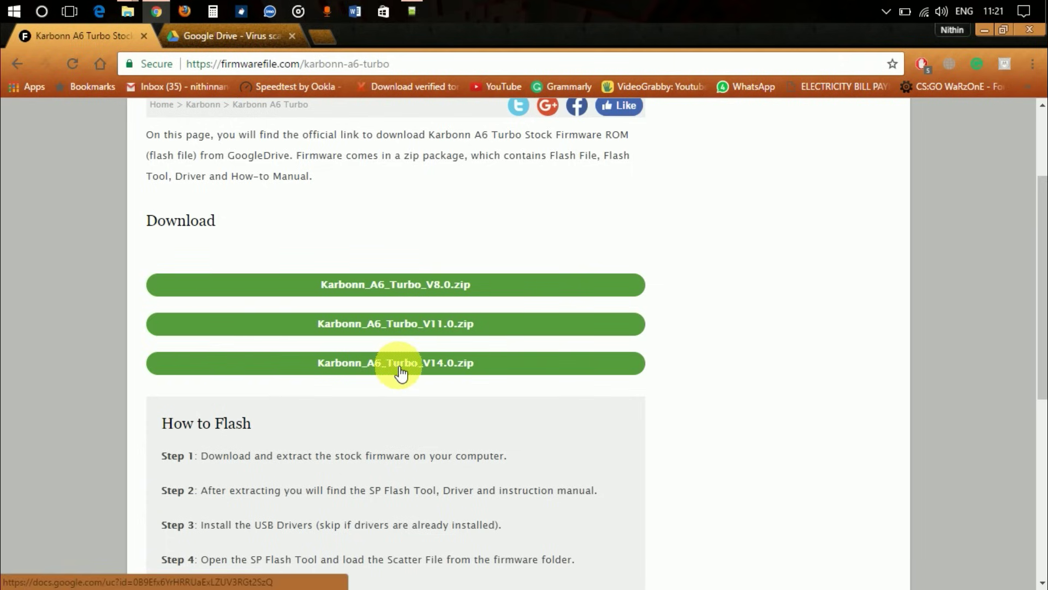
- Return to Smart Phone Flash Tool and dismiss the Download Ok dialog once flashing finishes
left_click(414, 10)
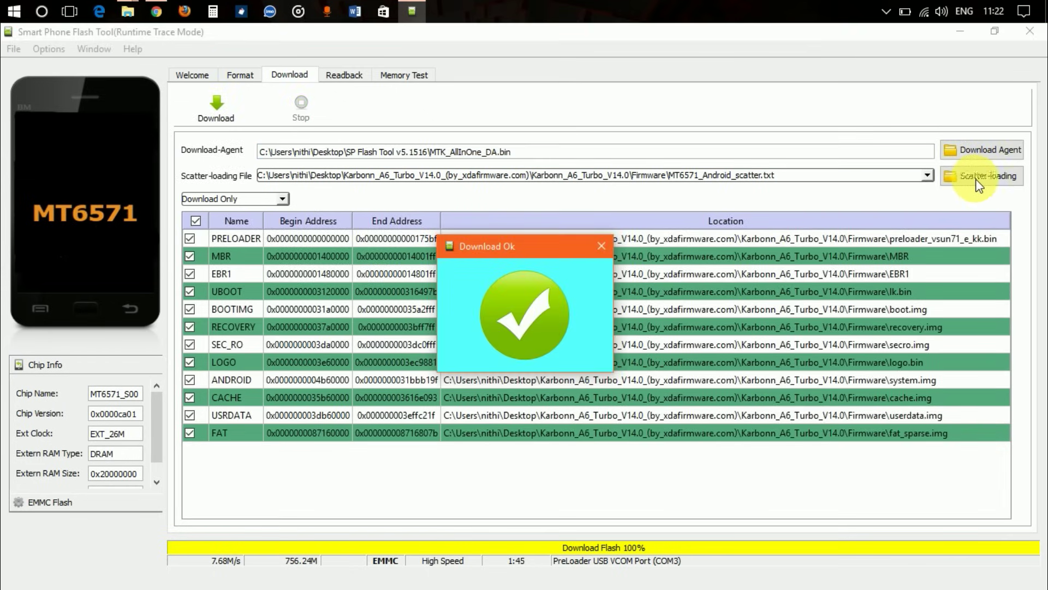
left_click(602, 247)
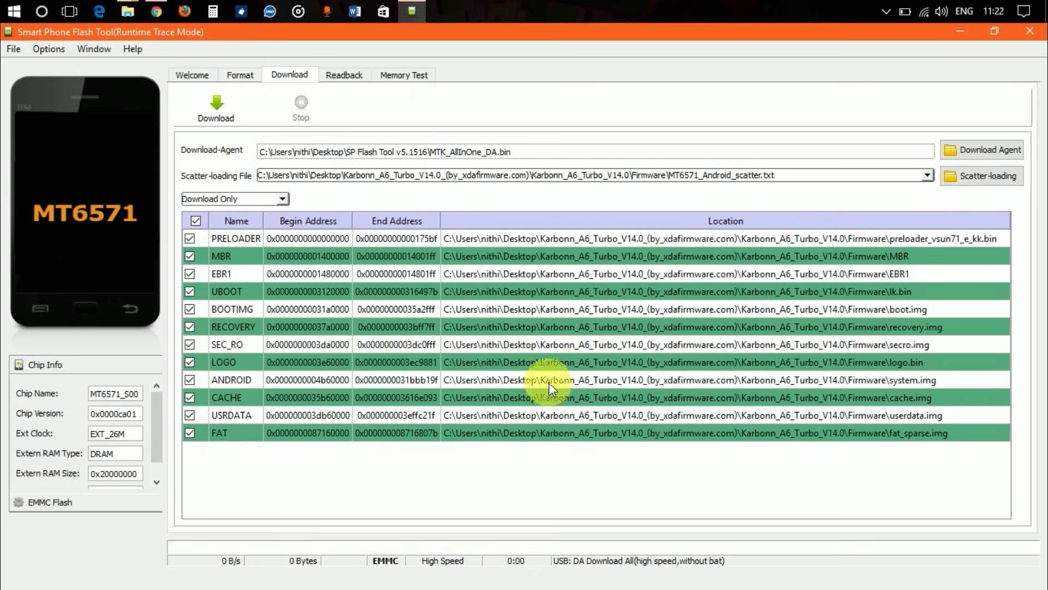